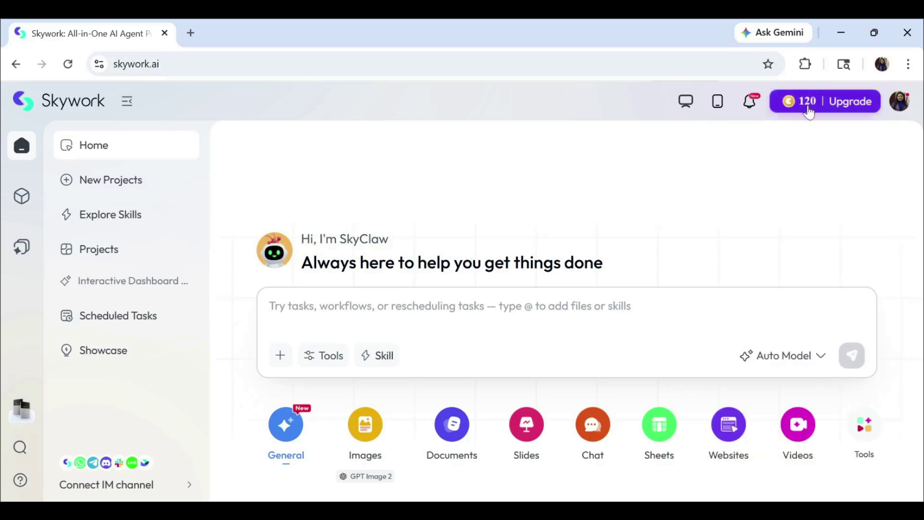
- Open the notifications, expand the newest login credits message to read it, and close the notification list
click(755, 105)
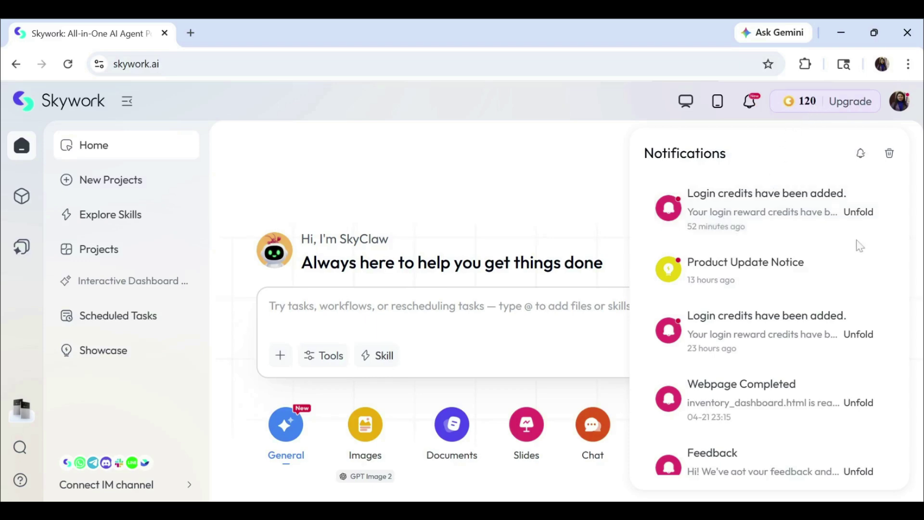
click(855, 213)
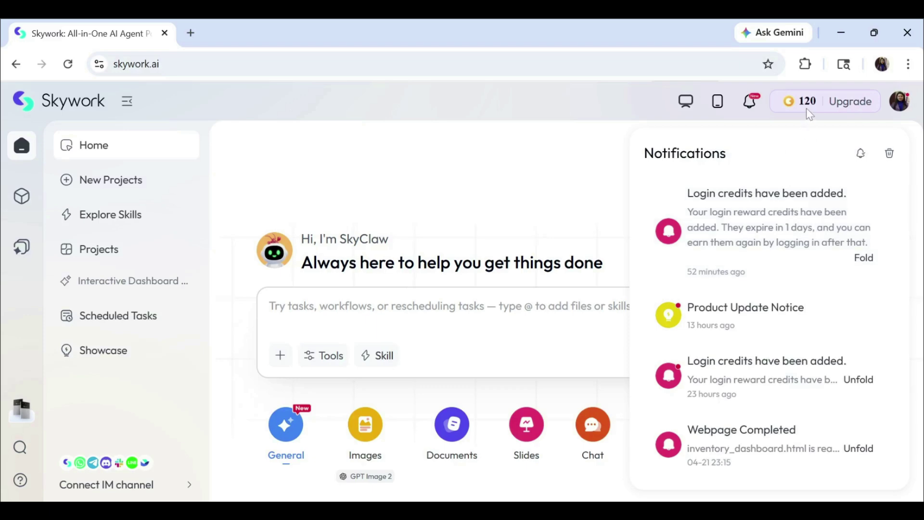
click(595, 204)
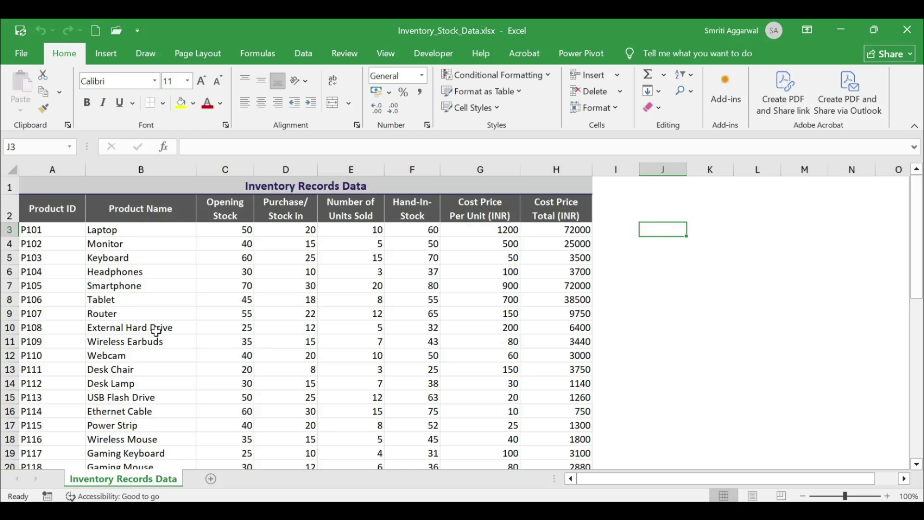
- Look through the product rows of Inventory_Stock_Data.xlsx in Excel, close the workbook and return to Skywork
scroll(154, 327, down, 4)
scroll(154, 327, up, 4)
click(907, 32)
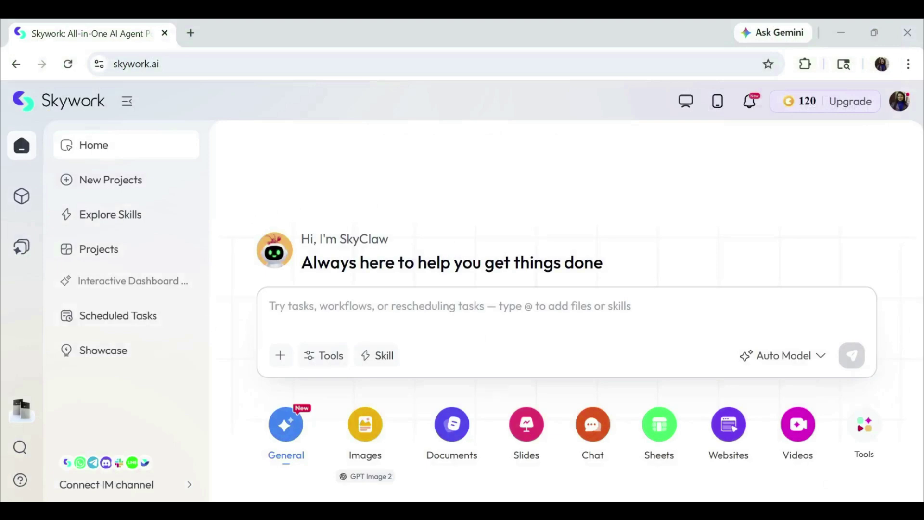
- Upload Inventory_Stock_Data.xlsx from the local Desktop folder as a source for the task, saving it as a new copy
click(279, 363)
mouse_move(320, 407)
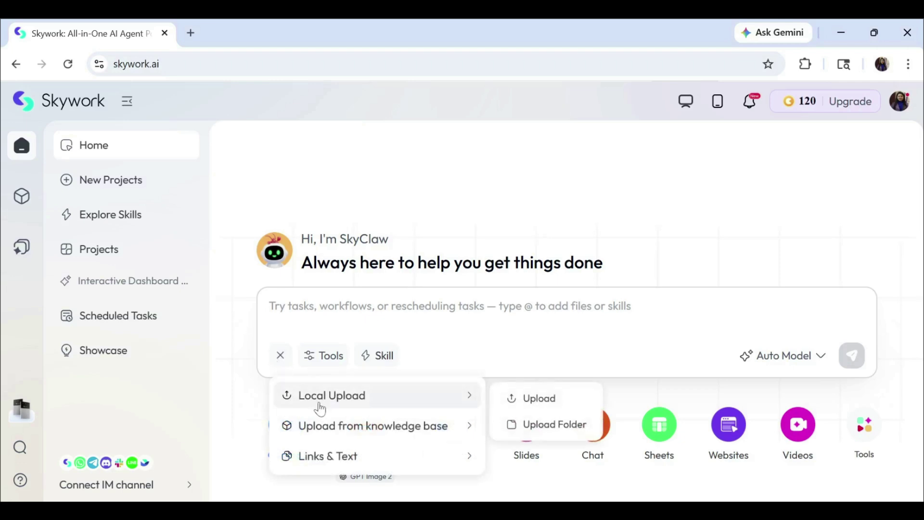
click(527, 404)
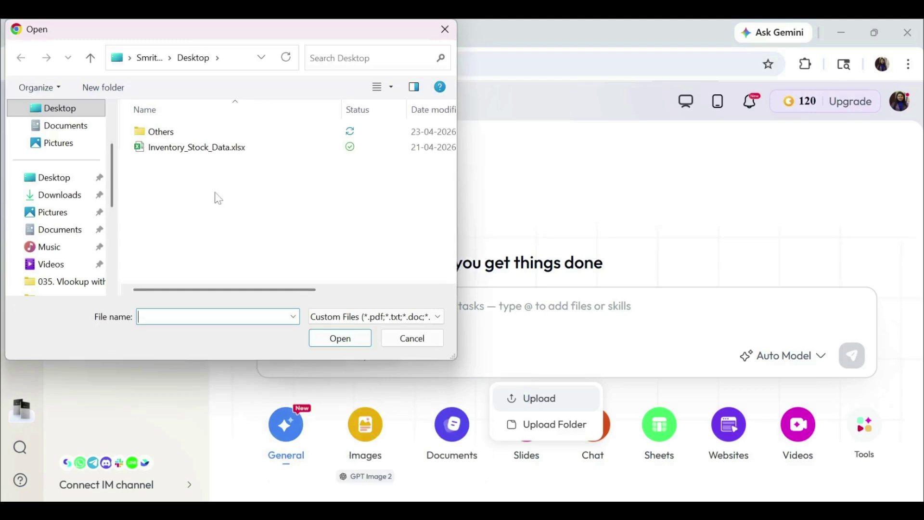
click(189, 147)
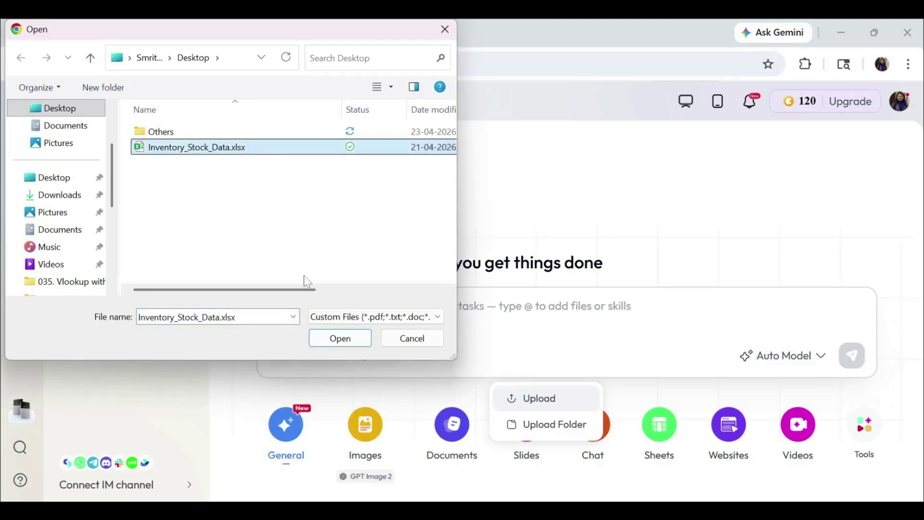
click(339, 338)
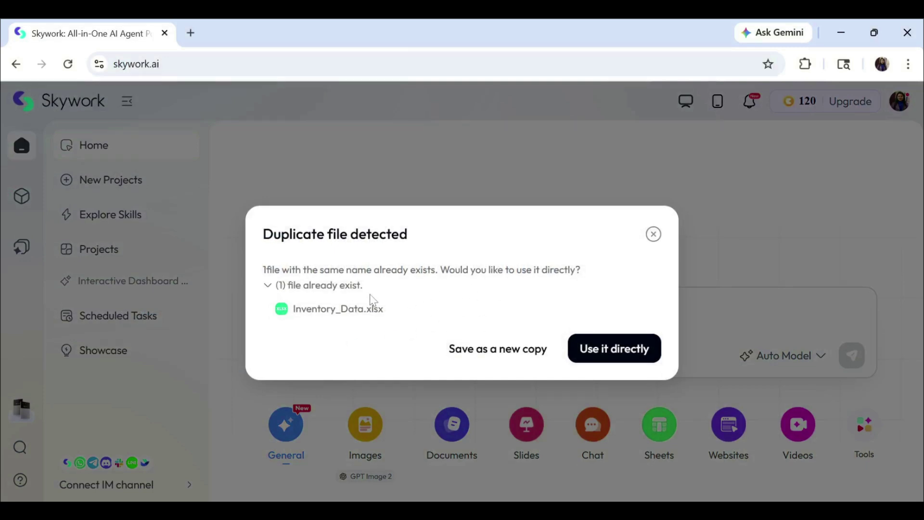
click(496, 358)
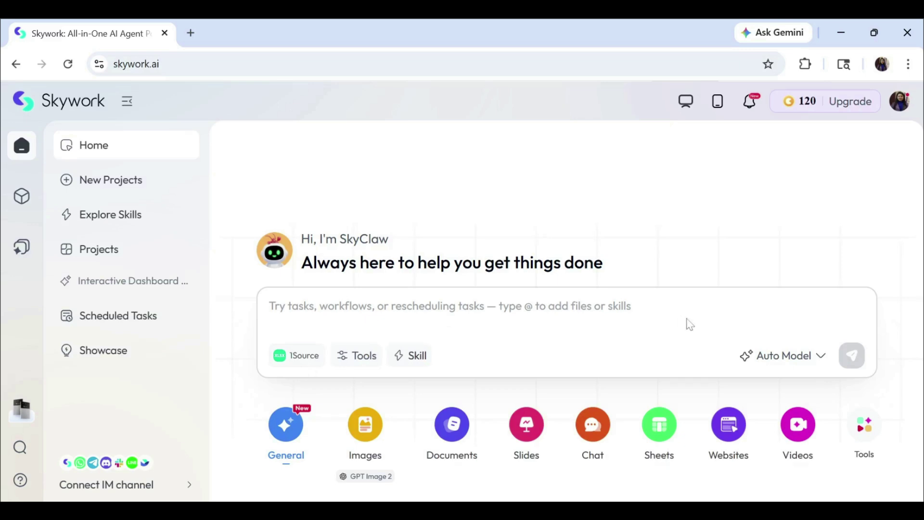
- Browse the AI models available for the task and close the list with Auto Model still selected
click(817, 359)
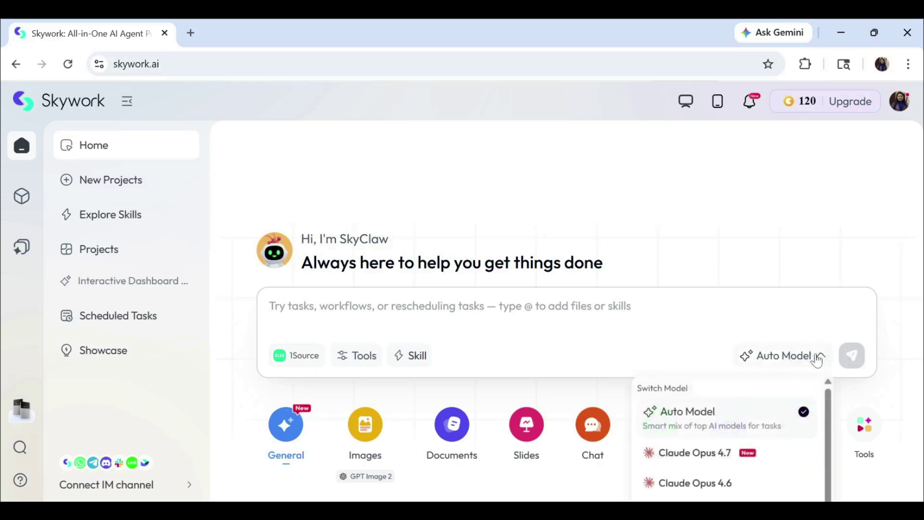
scroll(781, 428, down, 3)
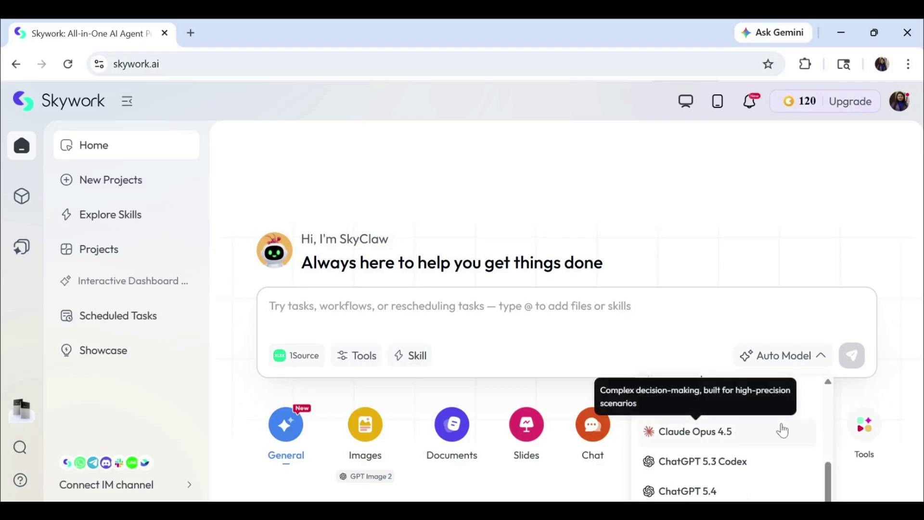
scroll(782, 429, up, 2)
scroll(727, 441, down, 2)
scroll(728, 442, down, 5)
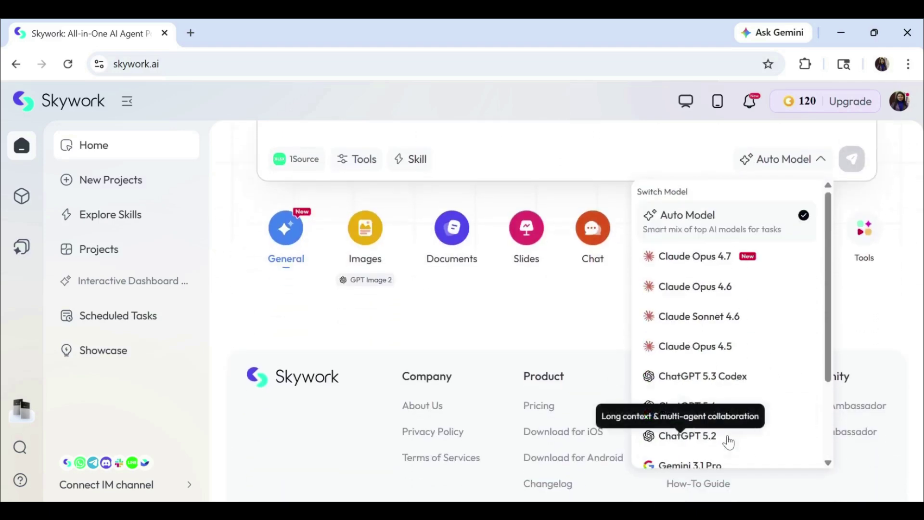
scroll(728, 441, up, 5)
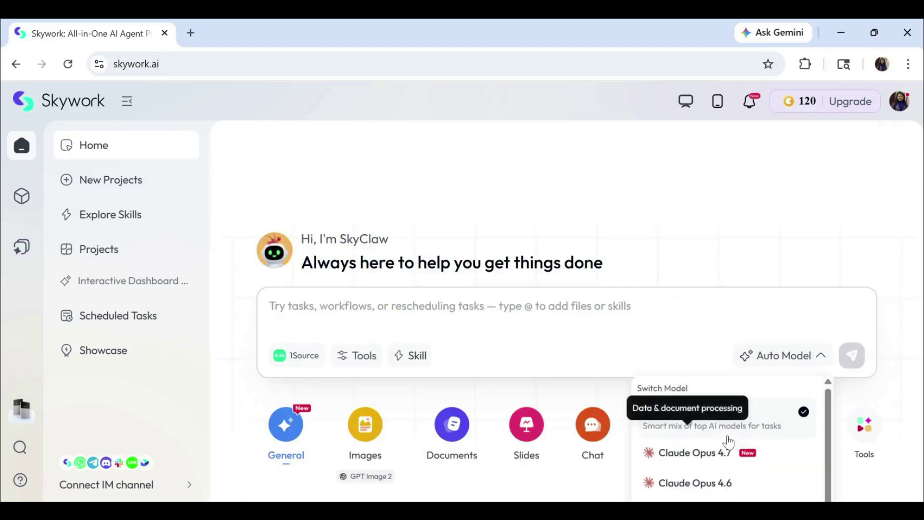
click(813, 354)
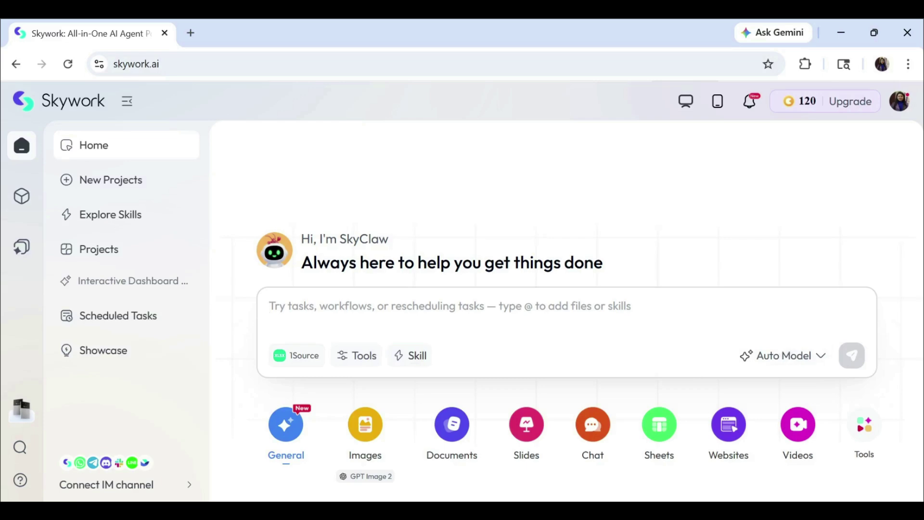
- Submit the prompt "Create interactive dashboard with visuals. Also share some key insights."
text(Create)
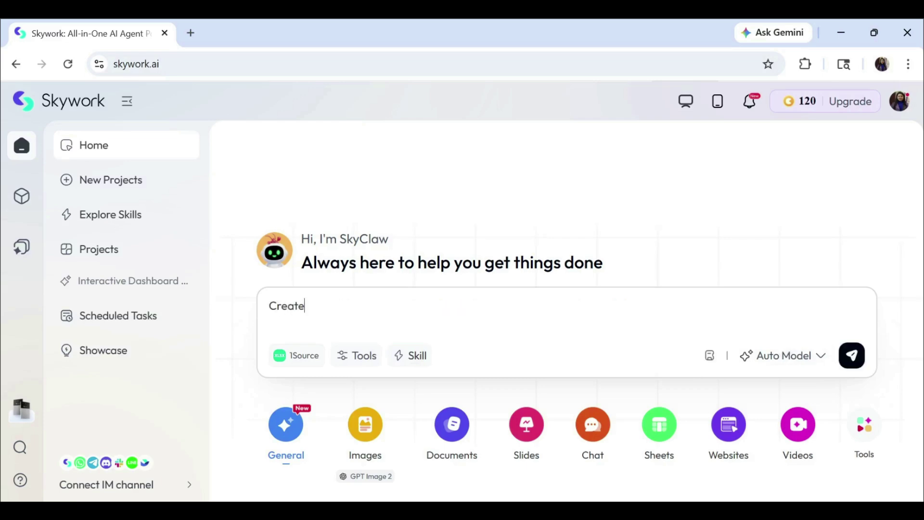
text( interactive dashb)
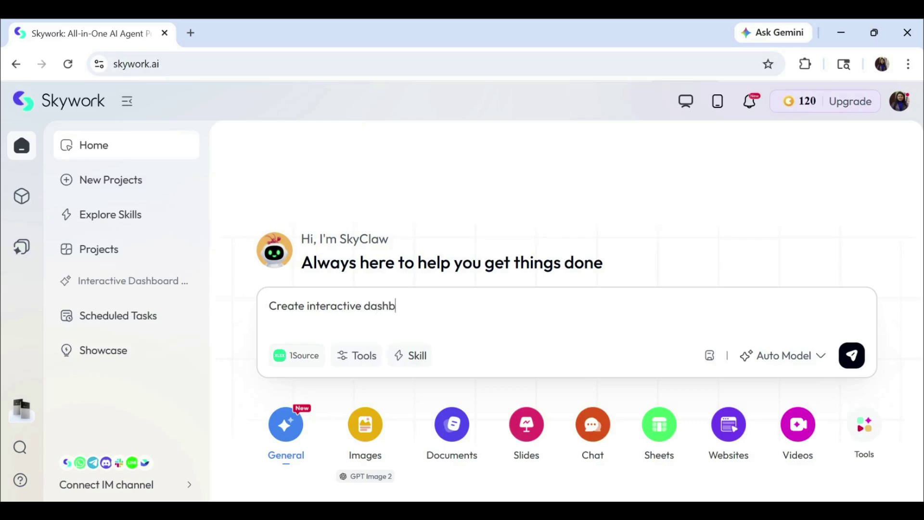
text(oard with visua)
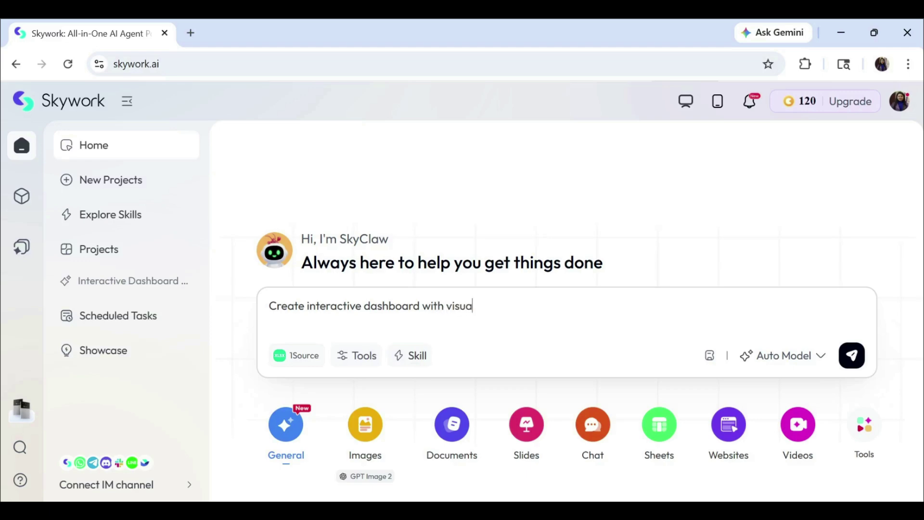
text(ls. Also share some key)
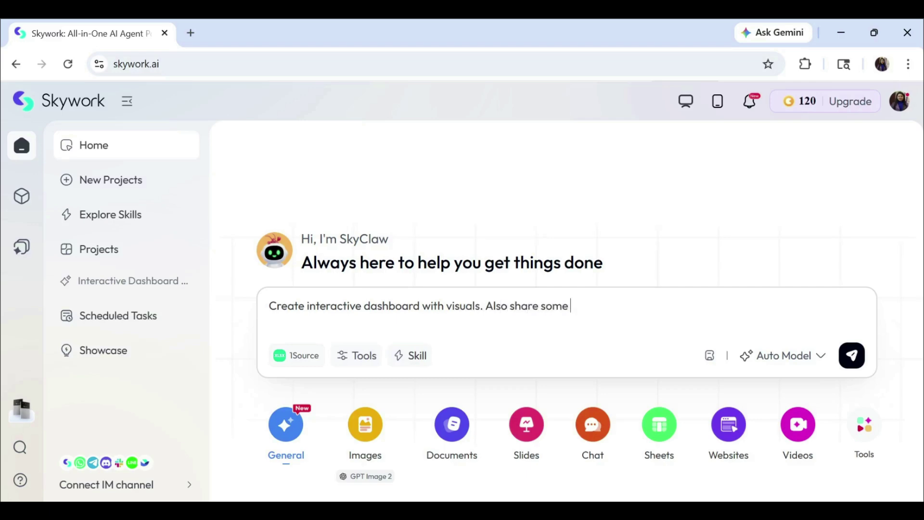
text( insights.)
click(858, 361)
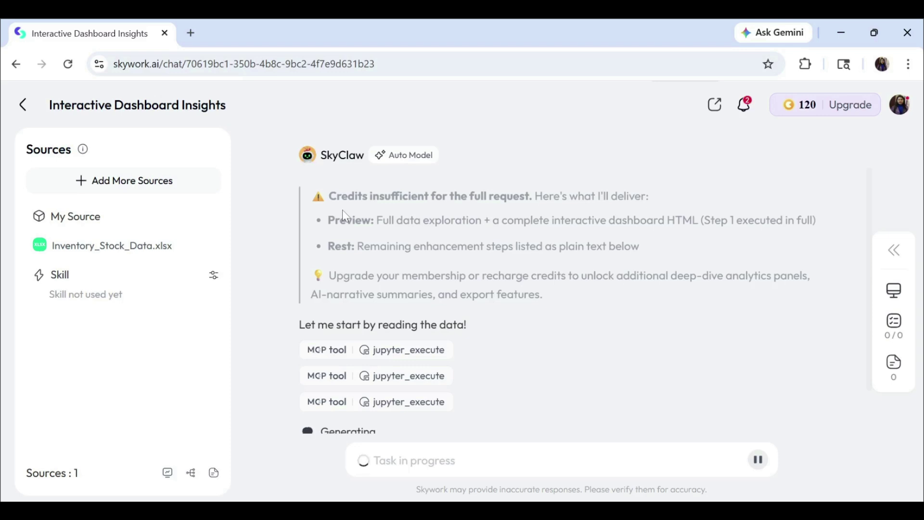
- Follow the task's progress in the chat and examine the KPI cards in the generated Inventory Stock Dashboard preview
scroll(343, 211, down, 1)
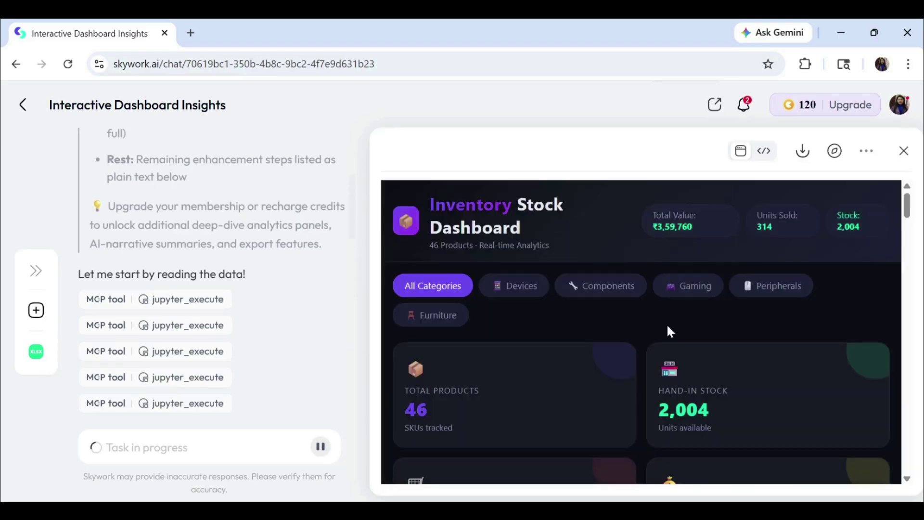
scroll(617, 238, down, 1)
scroll(613, 234, down, 1)
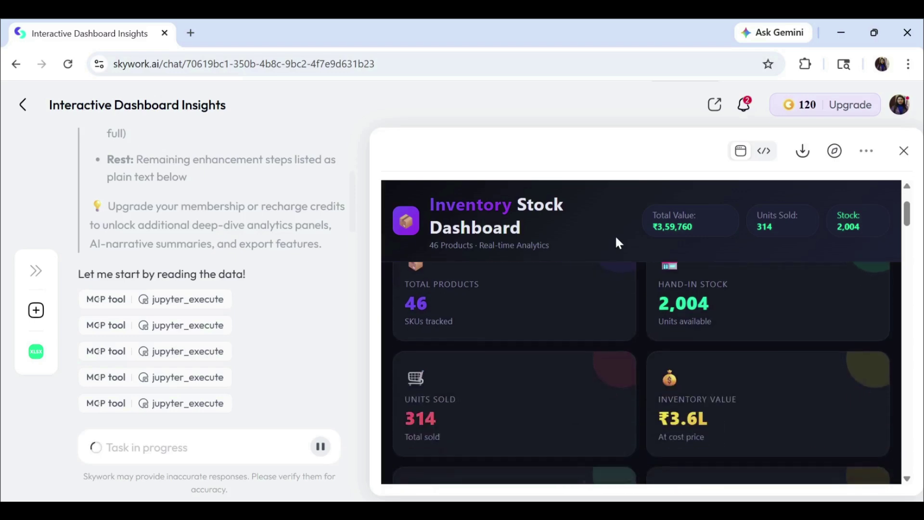
scroll(578, 329, down, 2)
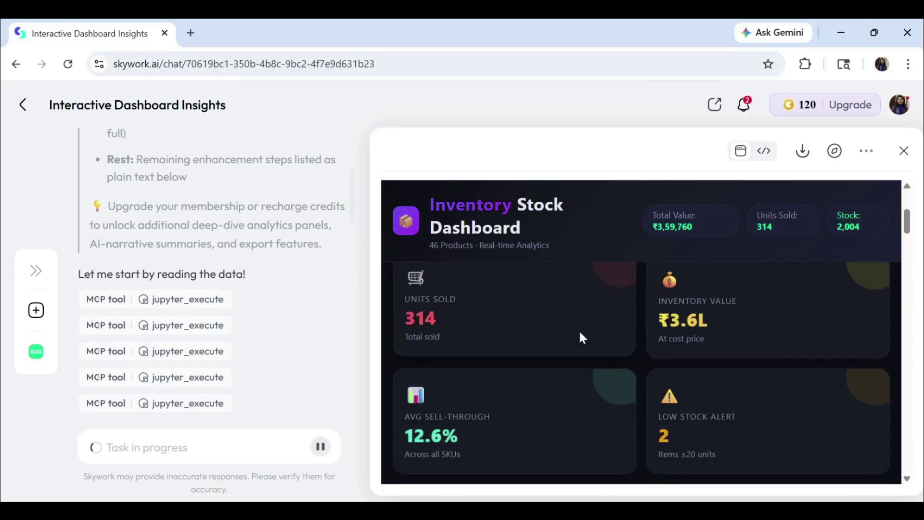
scroll(580, 335, down, 1)
scroll(578, 329, up, 5)
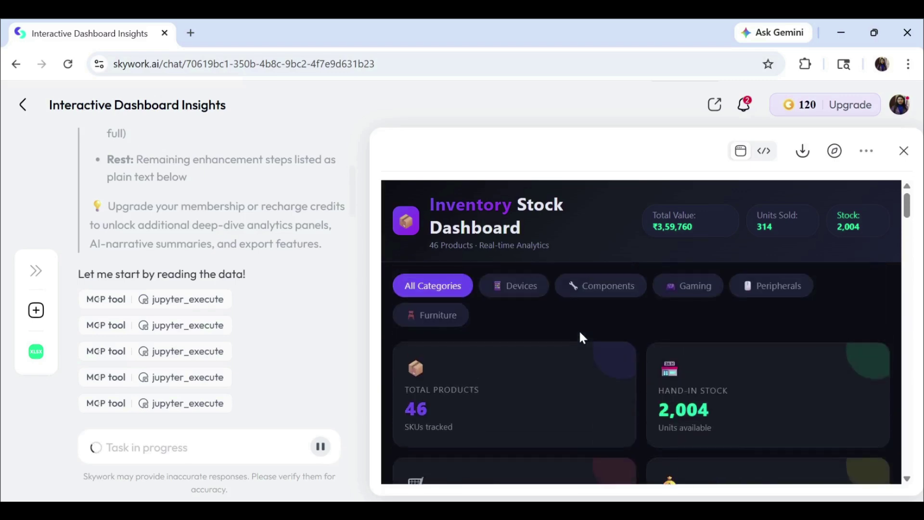
- Read the chat response with the key insights from the data and the dashboard features, dismissing the webpage completion notification
scroll(549, 355, down, 1)
scroll(551, 355, down, 2)
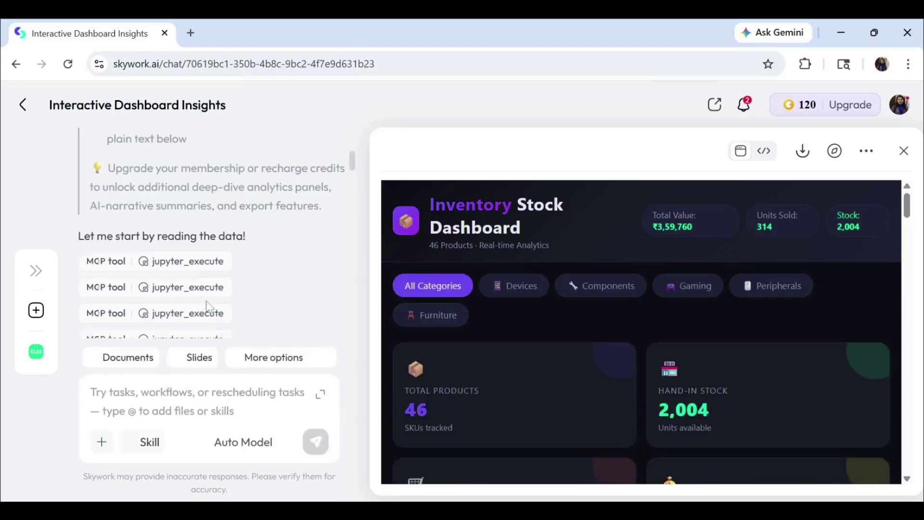
scroll(207, 306, down, 8)
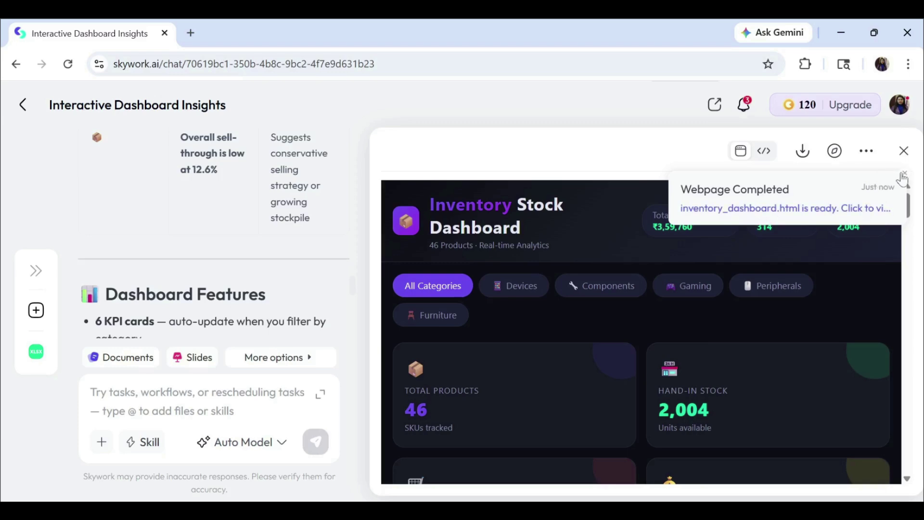
click(904, 175)
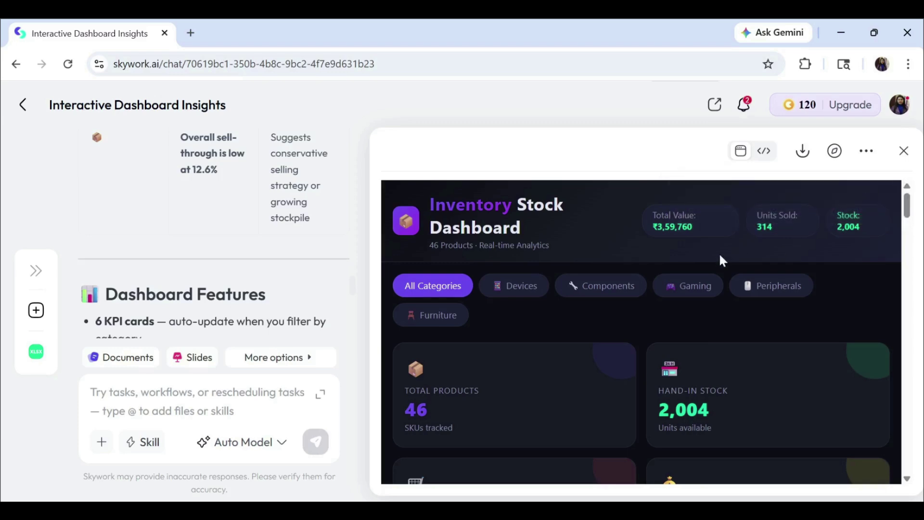
scroll(227, 189, up, 15)
scroll(225, 190, down, 4)
scroll(225, 192, down, 8)
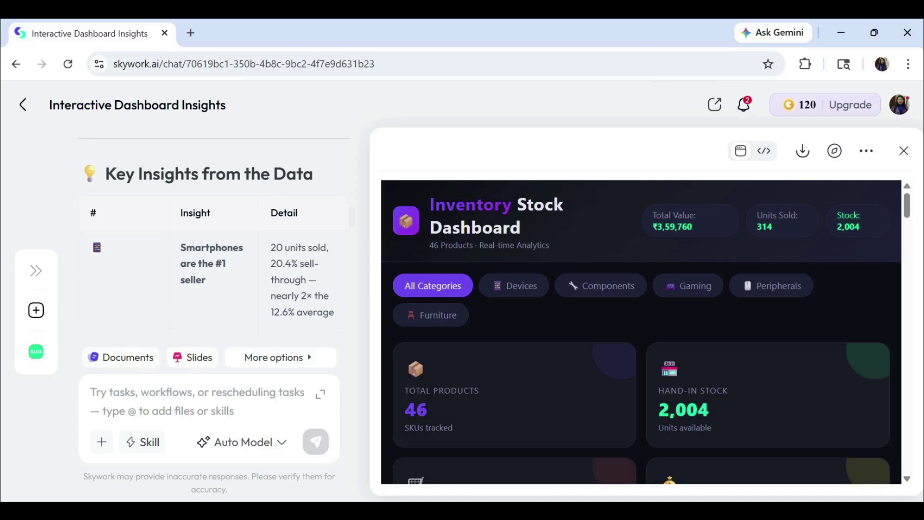
scroll(221, 267, down, 4)
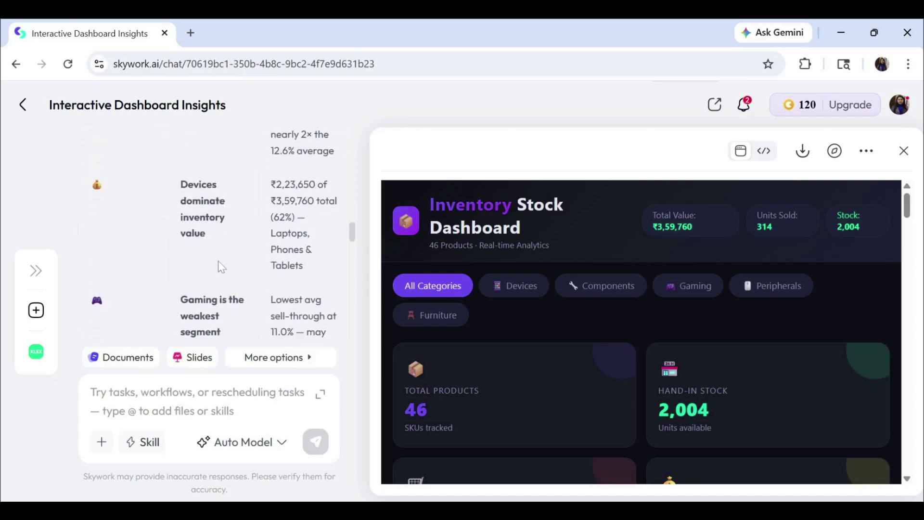
scroll(222, 267, down, 10)
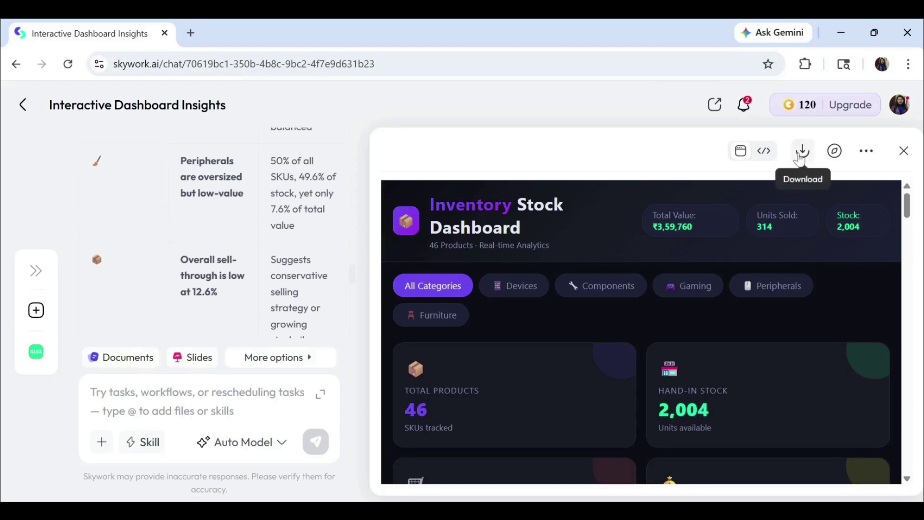
- Download the generated dashboard and open inventory_dashboard.html from its download folder in the browser
click(801, 154)
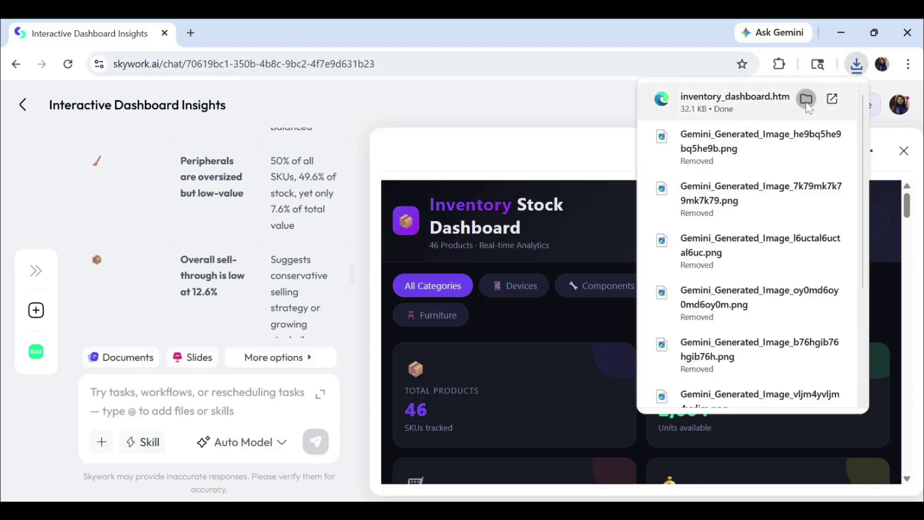
click(805, 99)
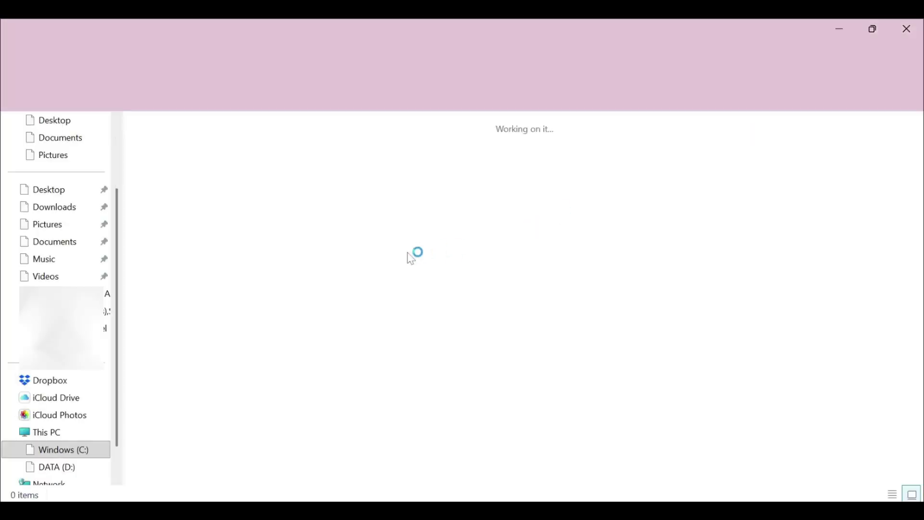
double_click(188, 218)
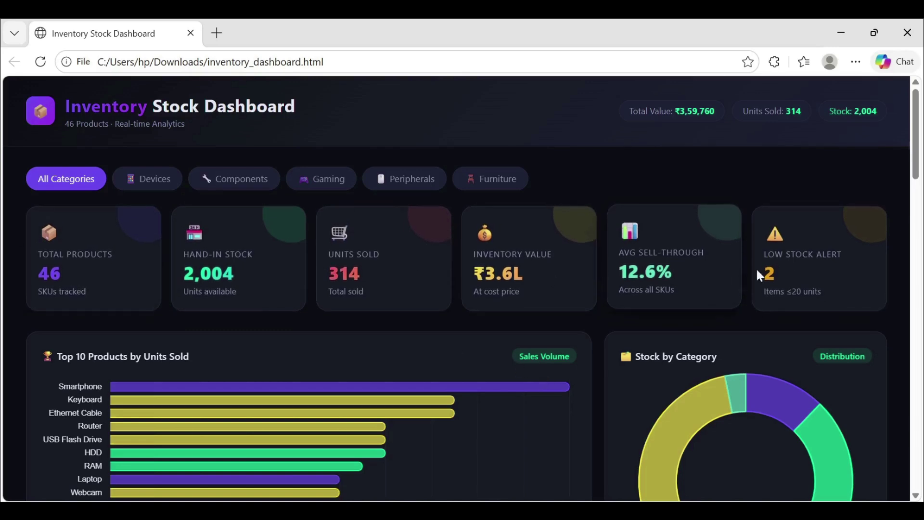
- Examine the dashboard's sales, stock and inventory value charts, the Hand-In Stock risk list and the Key Insights section
scroll(589, 394, down, 2)
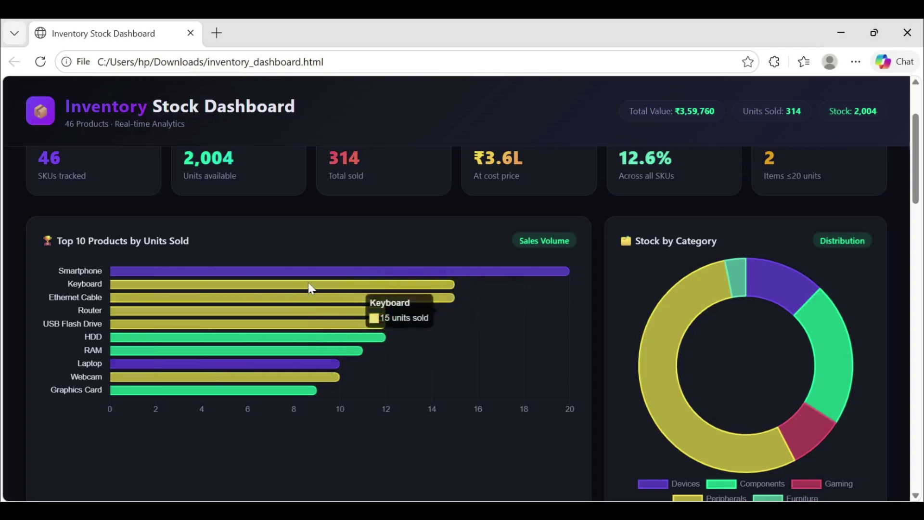
scroll(749, 389, down, 3)
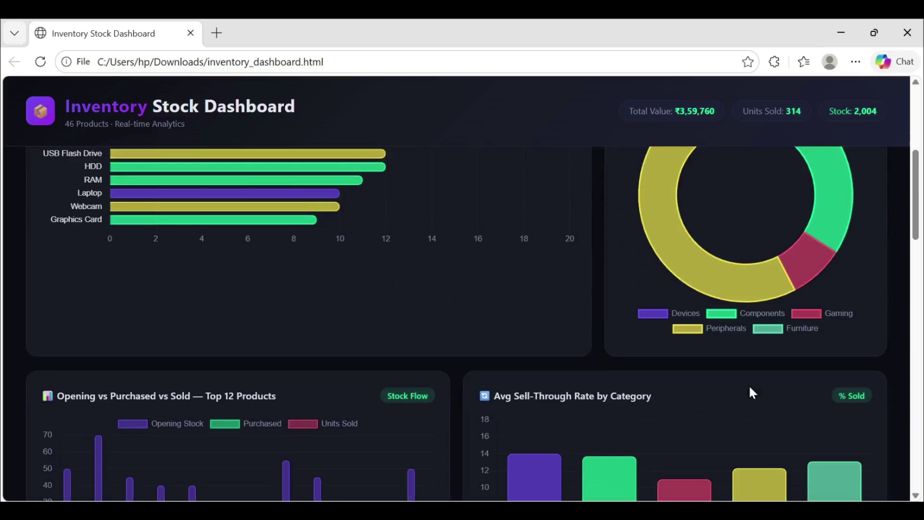
scroll(749, 384, up, 1)
scroll(751, 390, down, 4)
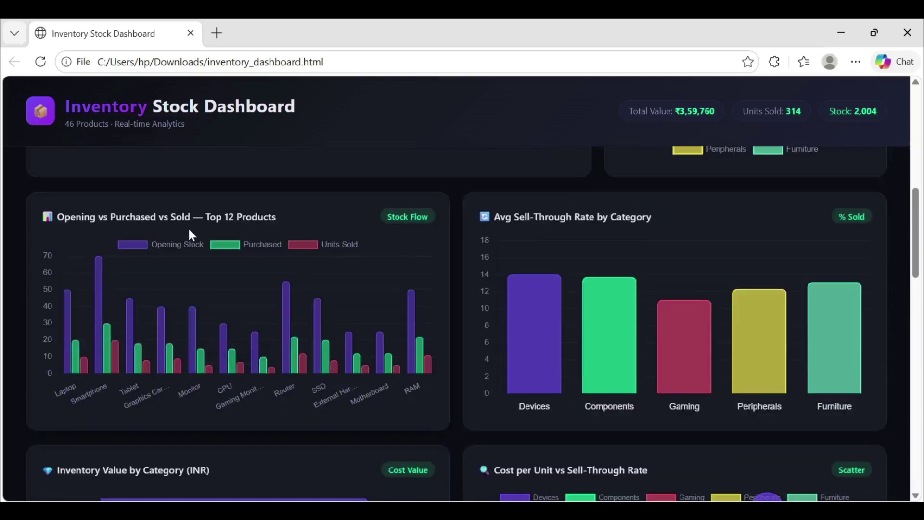
scroll(450, 303, down, 5)
scroll(451, 305, down, 6)
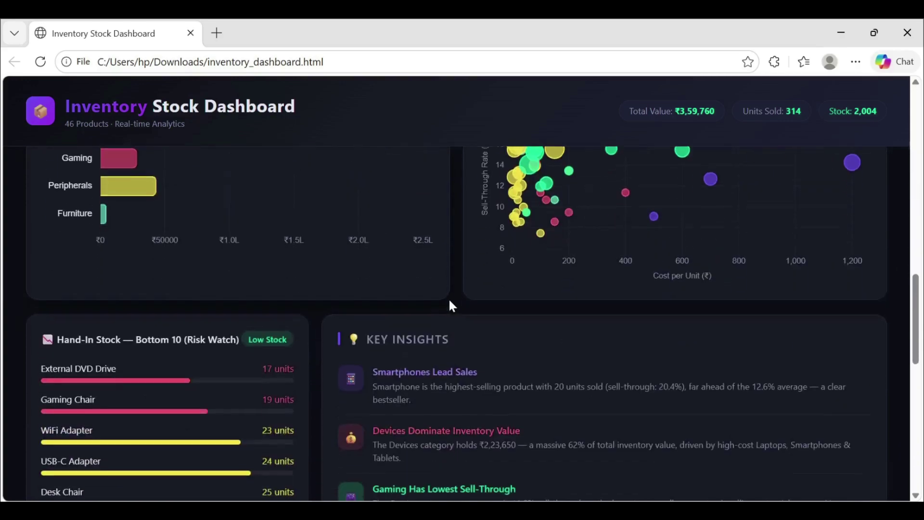
scroll(158, 246, down, 2)
scroll(158, 246, up, 4)
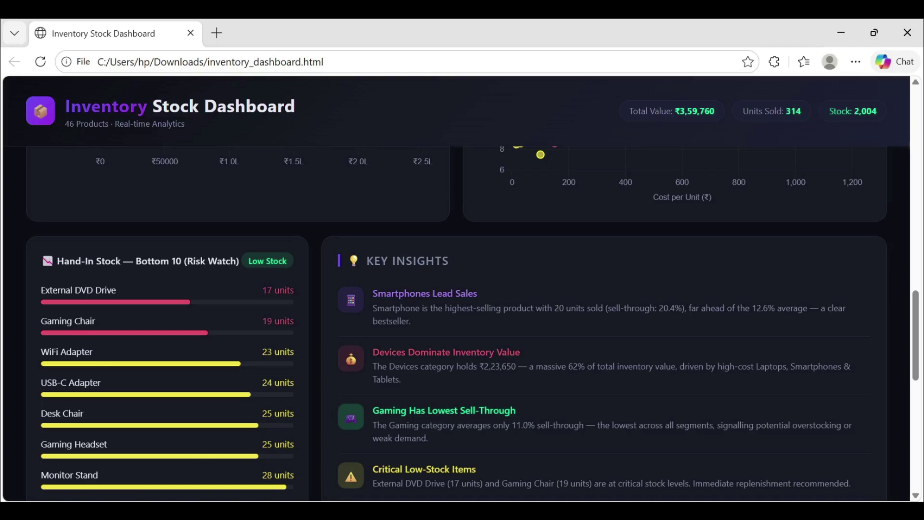
scroll(400, 310, down, 4)
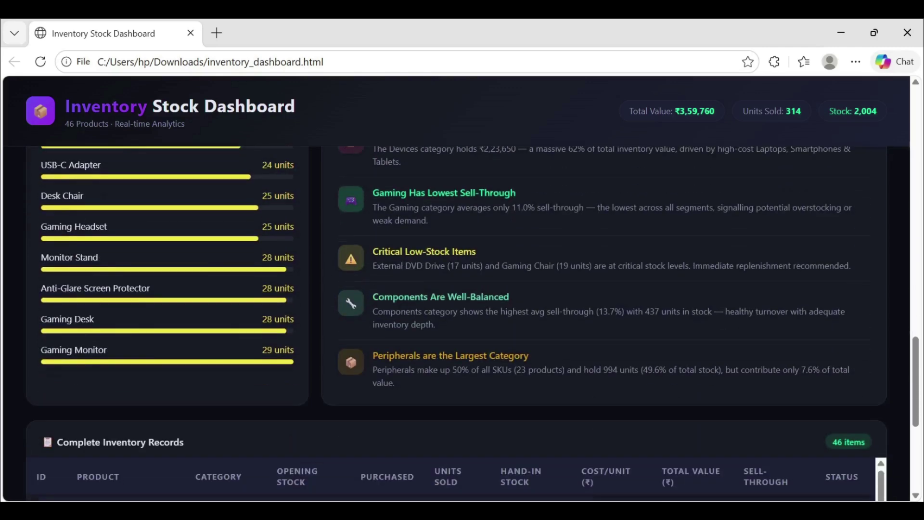
- Browse the Complete Inventory Records table through its product rows and return to its first record
scroll(254, 283, down, 4)
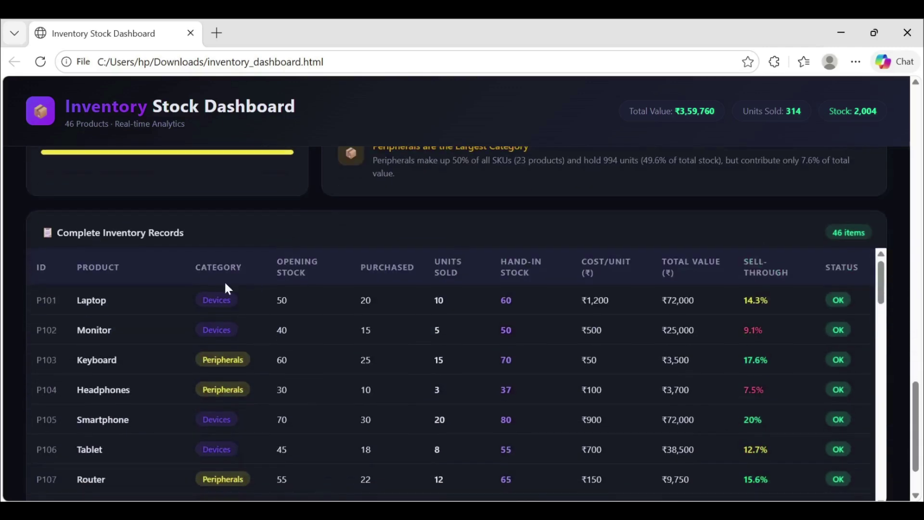
scroll(430, 329, down, 6)
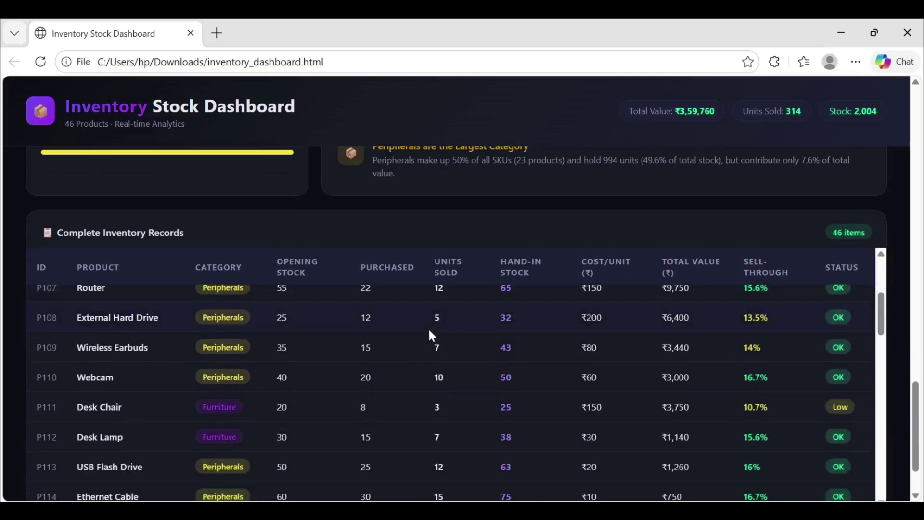
scroll(430, 331, down, 15)
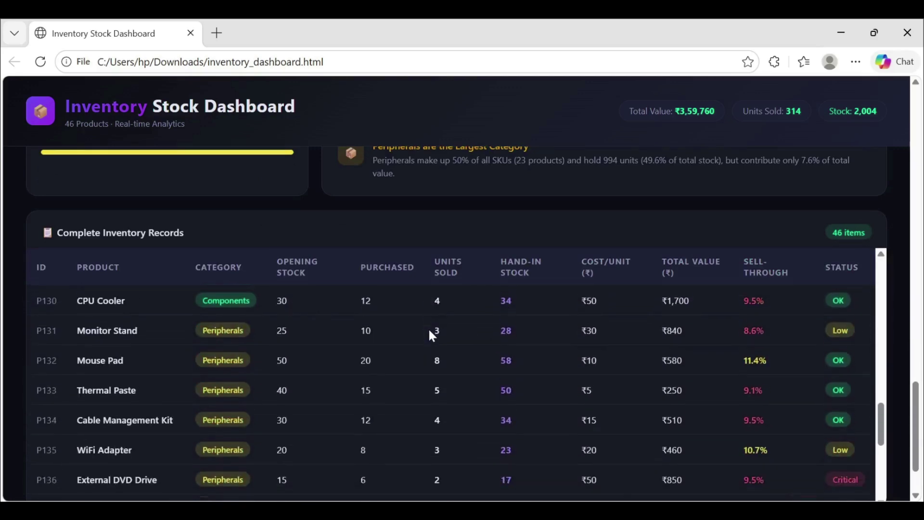
scroll(429, 331, down, 3)
scroll(429, 330, up, 15)
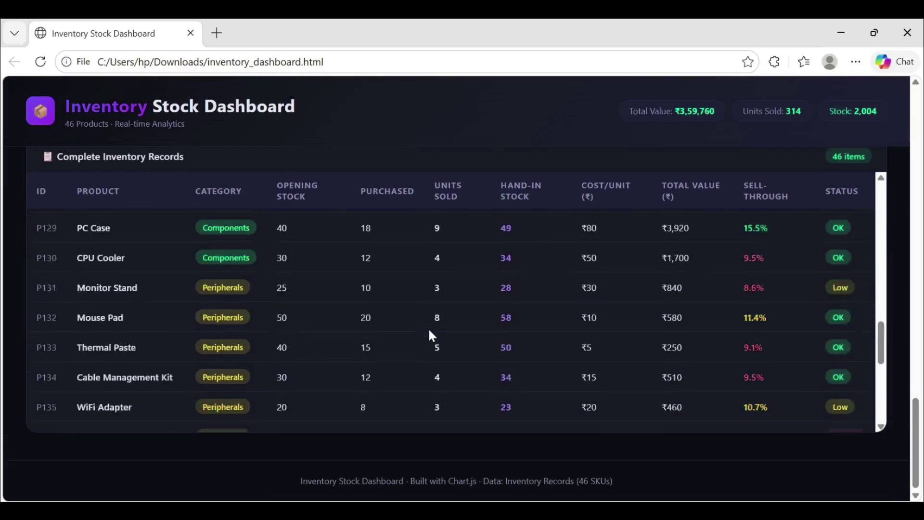
scroll(430, 332, up, 8)
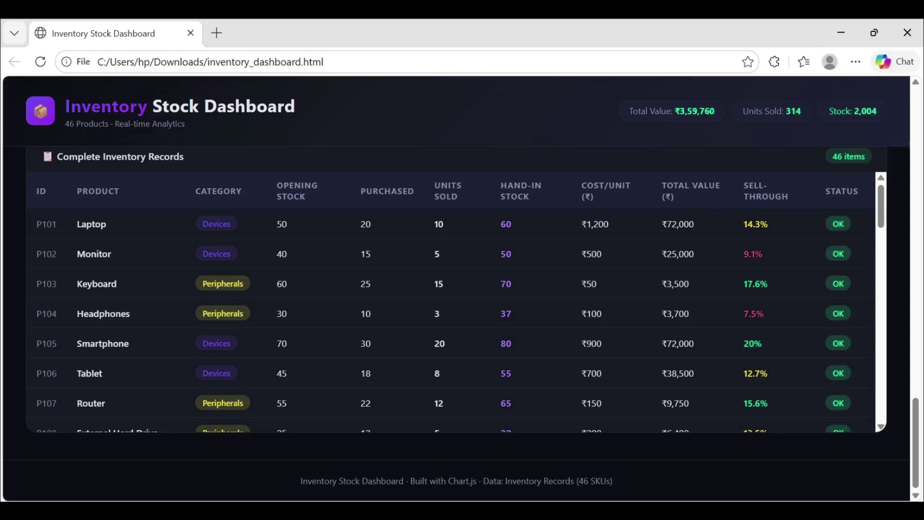
- Filter the dashboard by the Devices category and examine its KPI cards and charts
scroll(633, 311, up, 20)
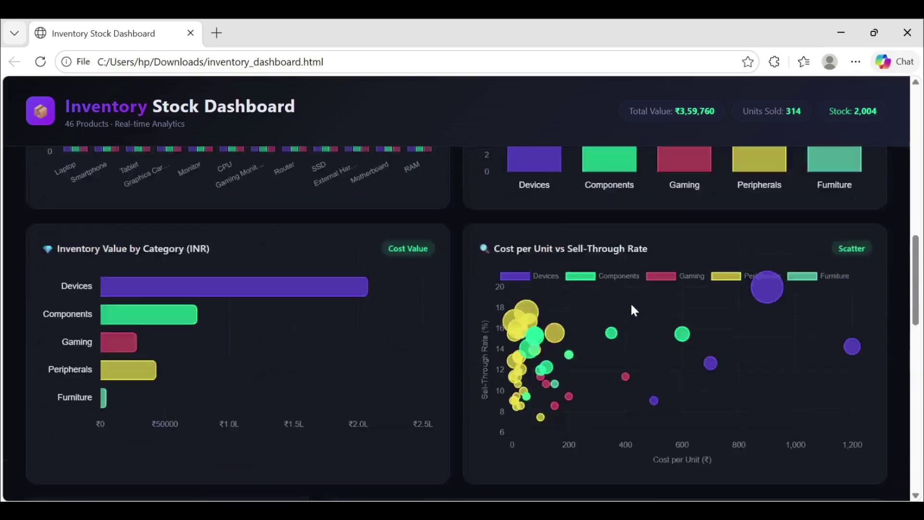
scroll(633, 311, down, 1)
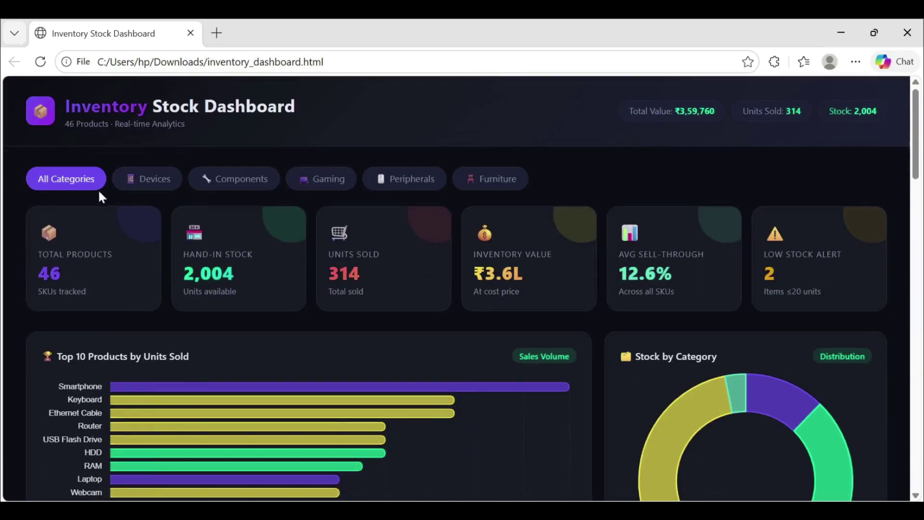
click(157, 191)
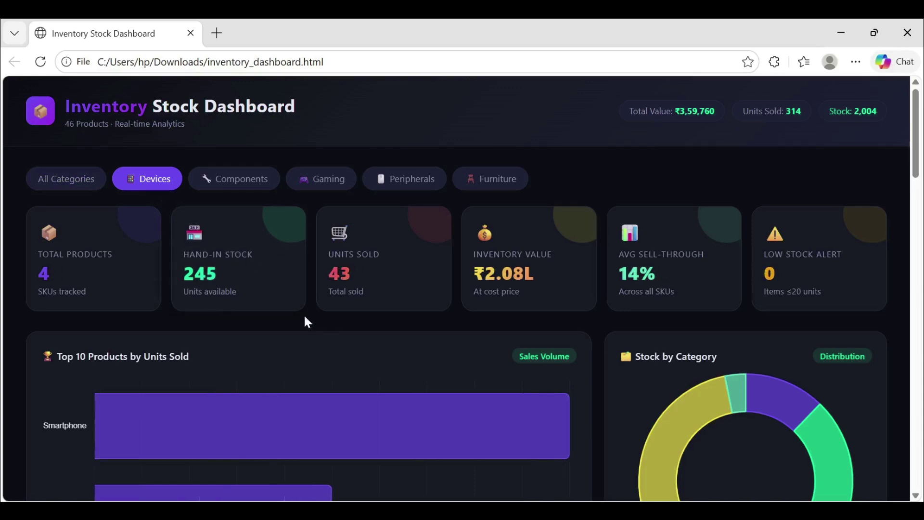
scroll(281, 318, down, 4)
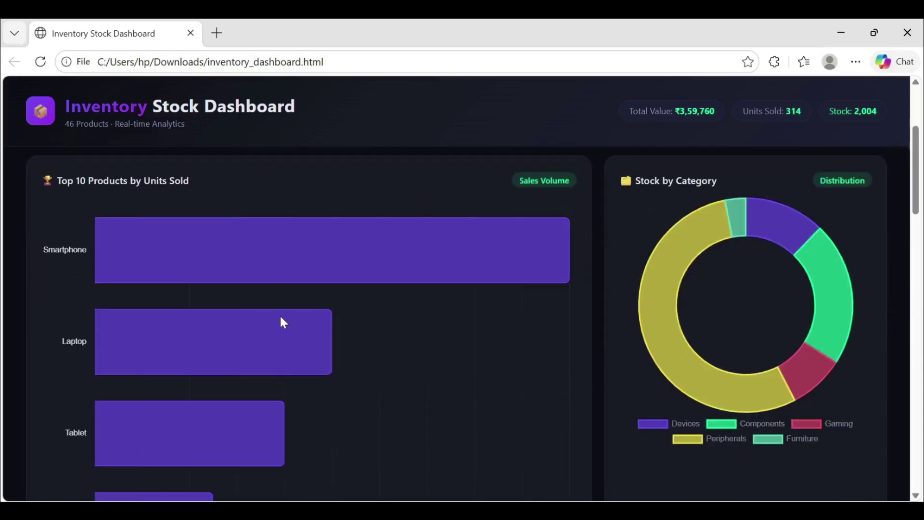
scroll(281, 318, down, 3)
scroll(281, 318, down, 1)
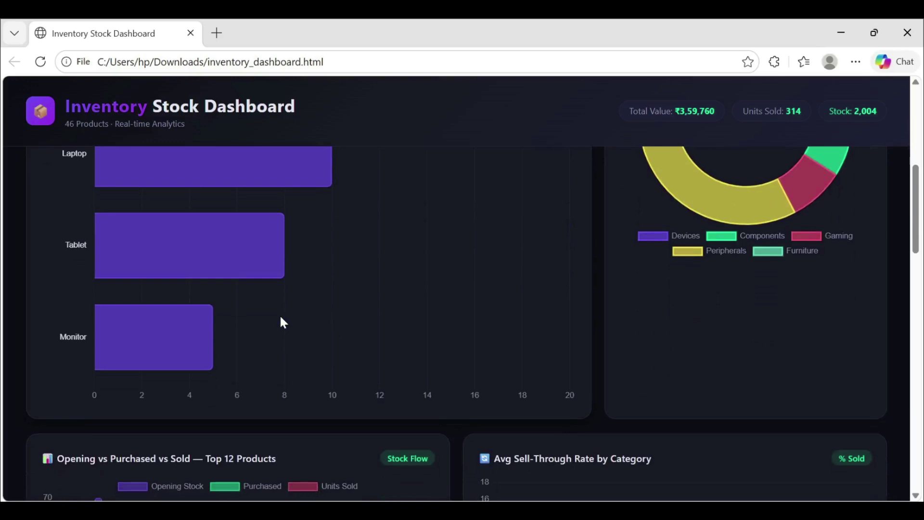
scroll(281, 318, down, 5)
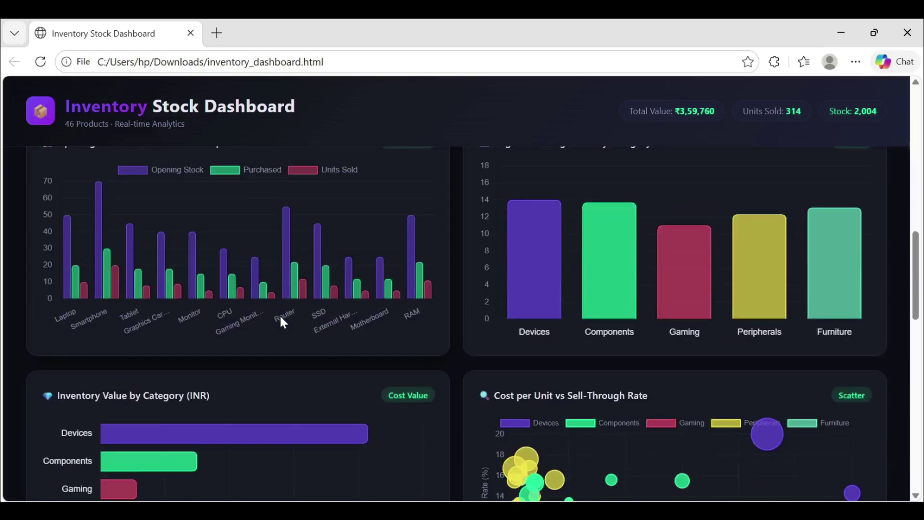
scroll(281, 318, up, 10)
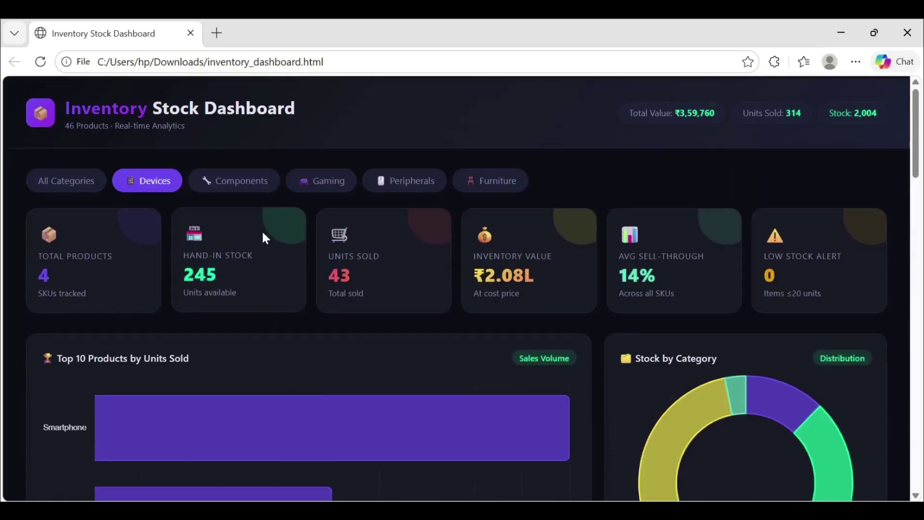
- Filter the dashboard by the Components category and look through its charts and insights
click(257, 190)
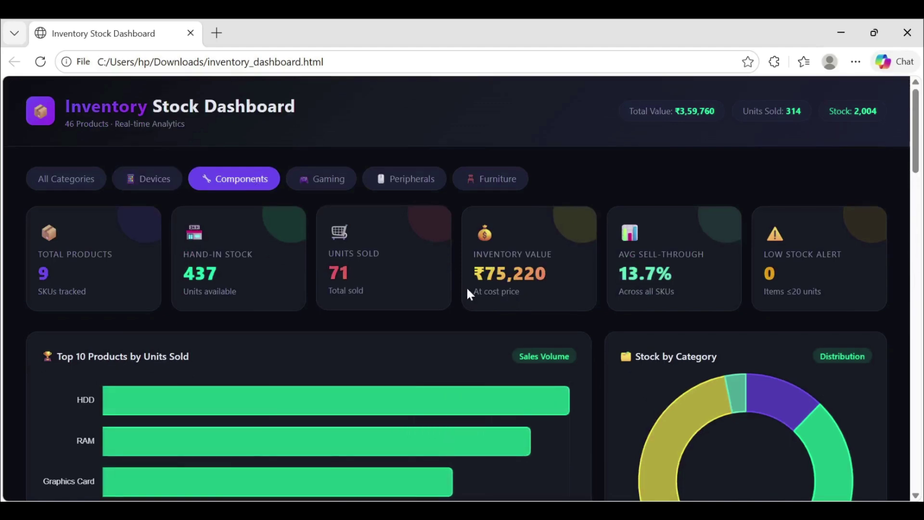
scroll(468, 293, down, 9)
scroll(465, 286, down, 15)
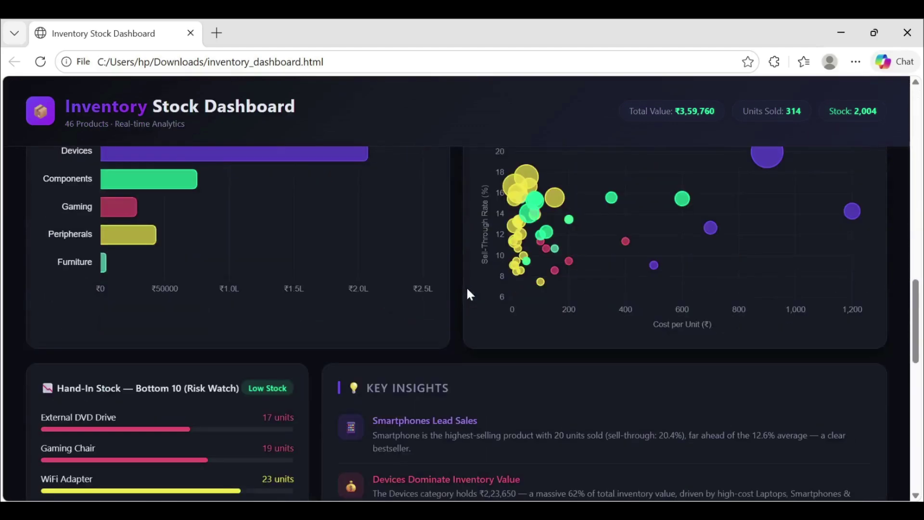
scroll(466, 289, up, 20)
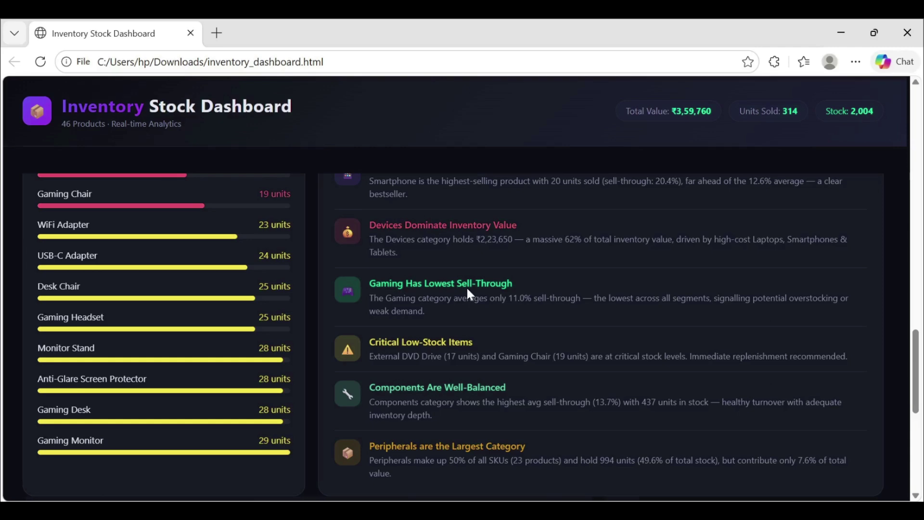
- Try the Gaming and Peripherals category filters, settle on Furniture, and review its charts and inventory records
click(344, 185)
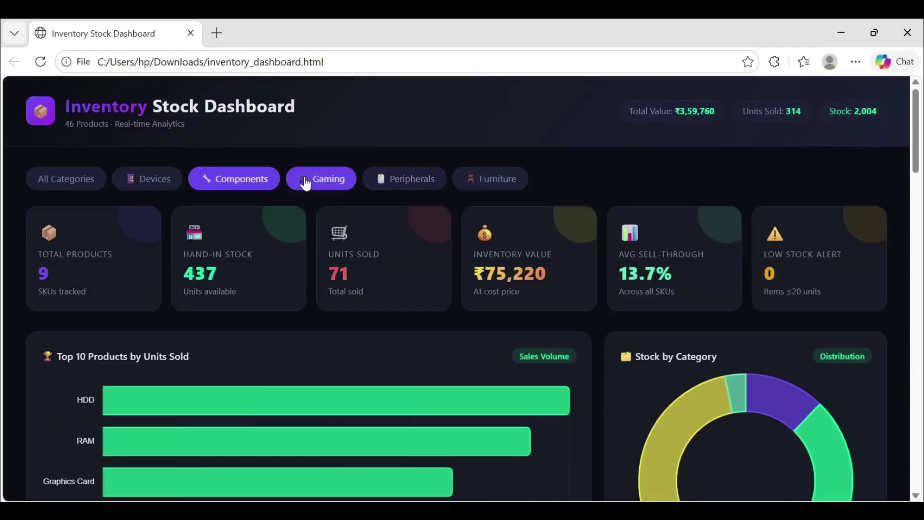
click(397, 181)
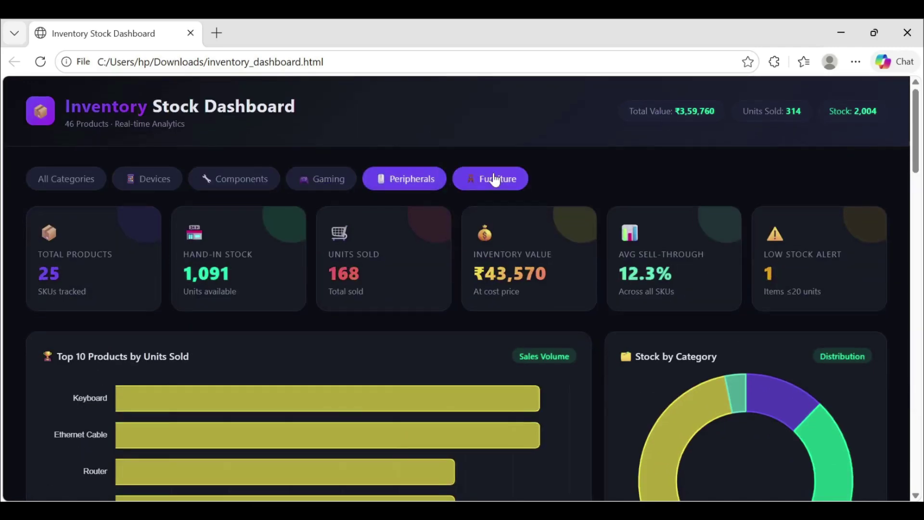
click(494, 179)
scroll(496, 179, down, 3)
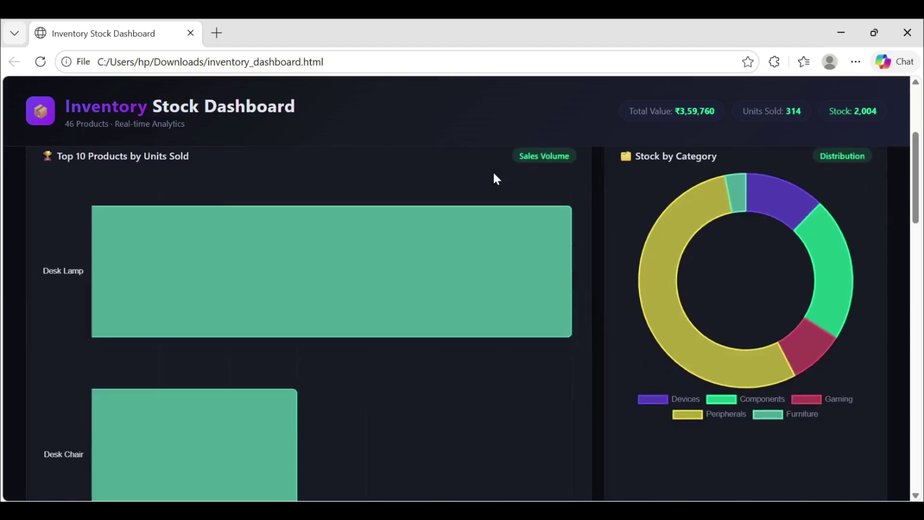
scroll(363, 384, down, 4)
scroll(364, 386, down, 20)
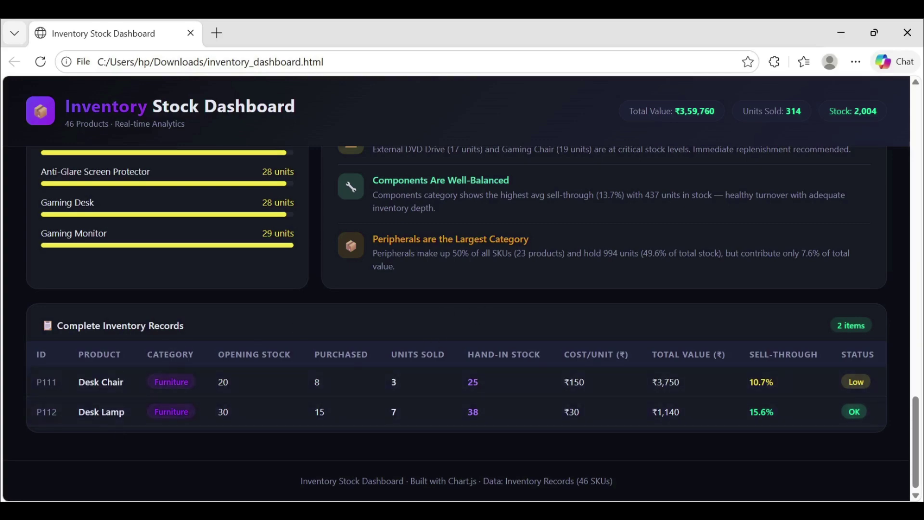
scroll(650, 368, up, 20)
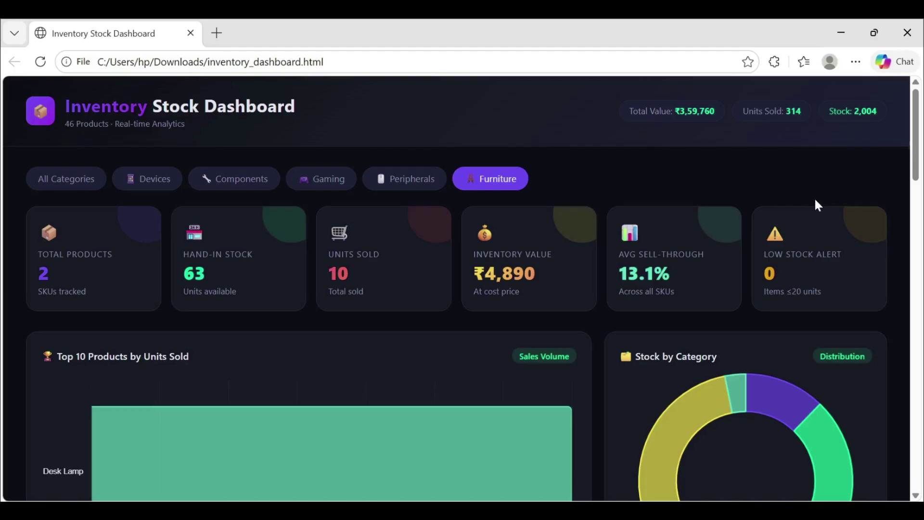
- Switch back to the Skywork chat and close the dashboard preview beside the response
key(alt+Tab)
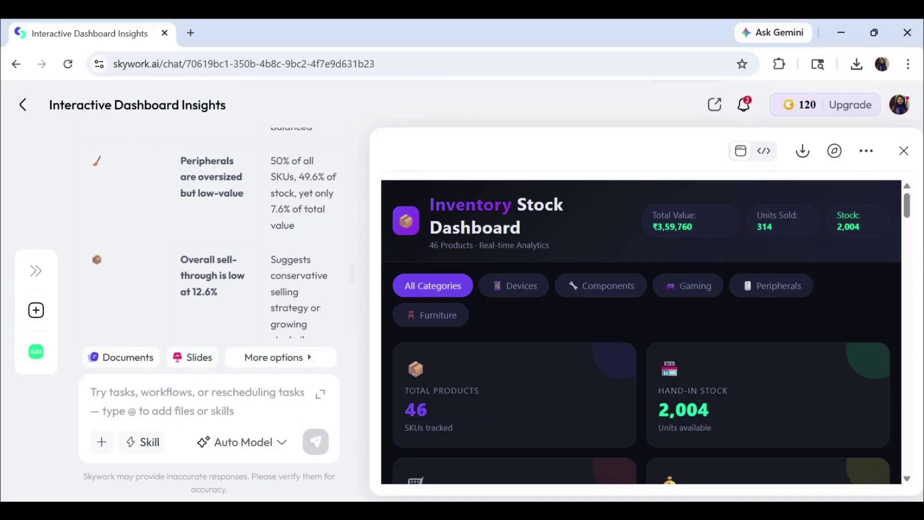
scroll(270, 309, down, 2)
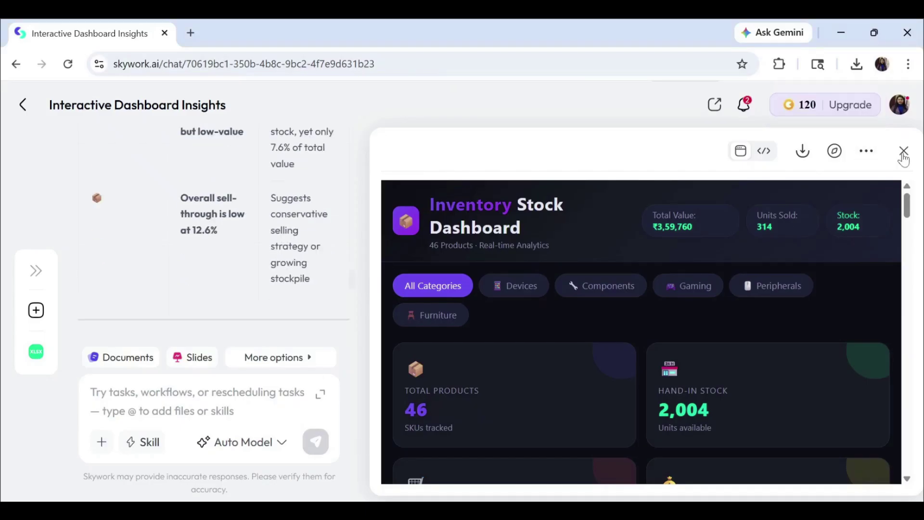
click(903, 153)
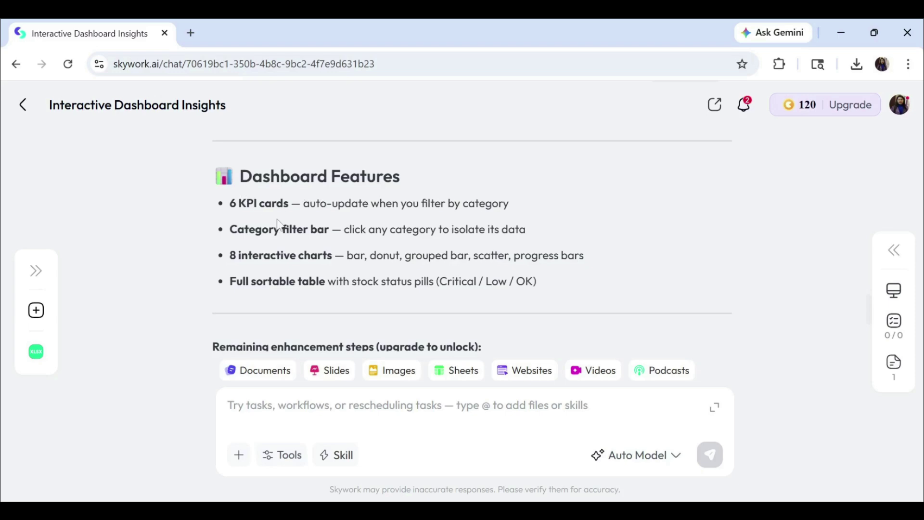
- Glance at the downloaded dashboard, return to the Skywork chat, and read the remaining enhancement steps and the key insights
click(662, 510)
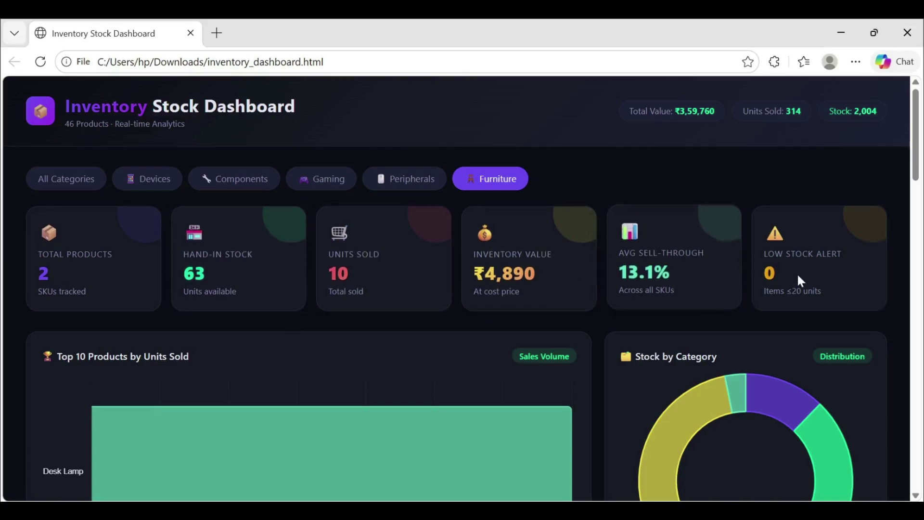
click(663, 511)
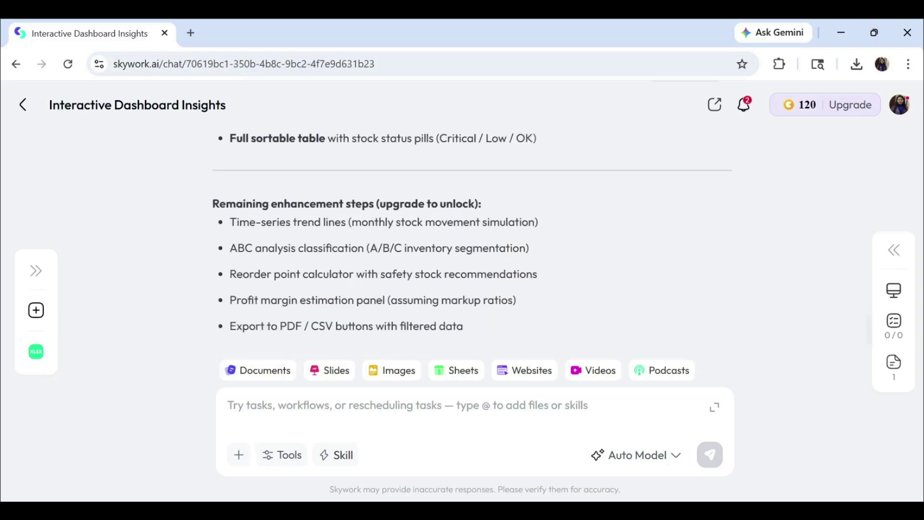
scroll(399, 231, down, 1)
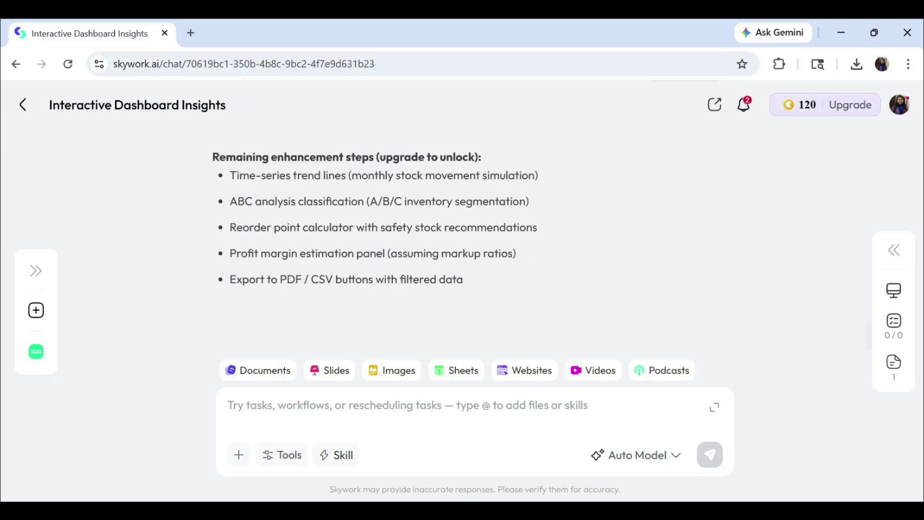
scroll(399, 231, up, 4)
scroll(398, 230, up, 10)
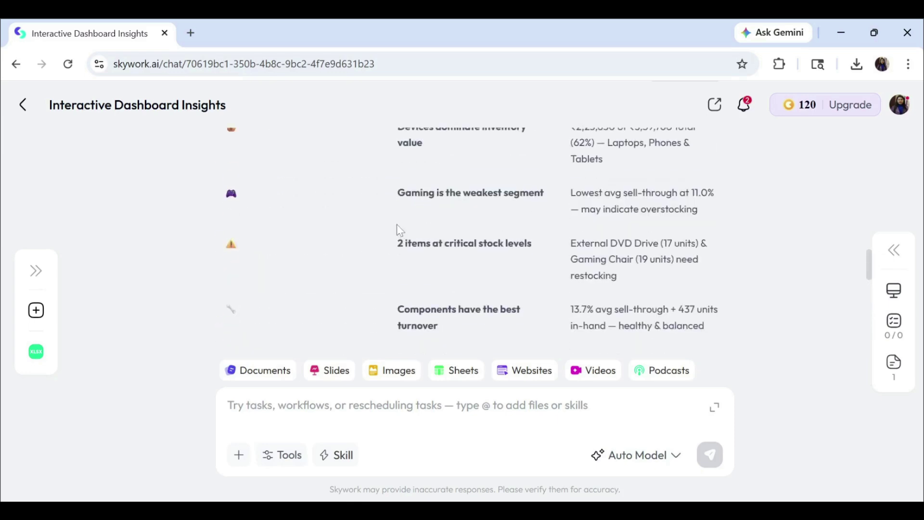
scroll(397, 226, down, 2)
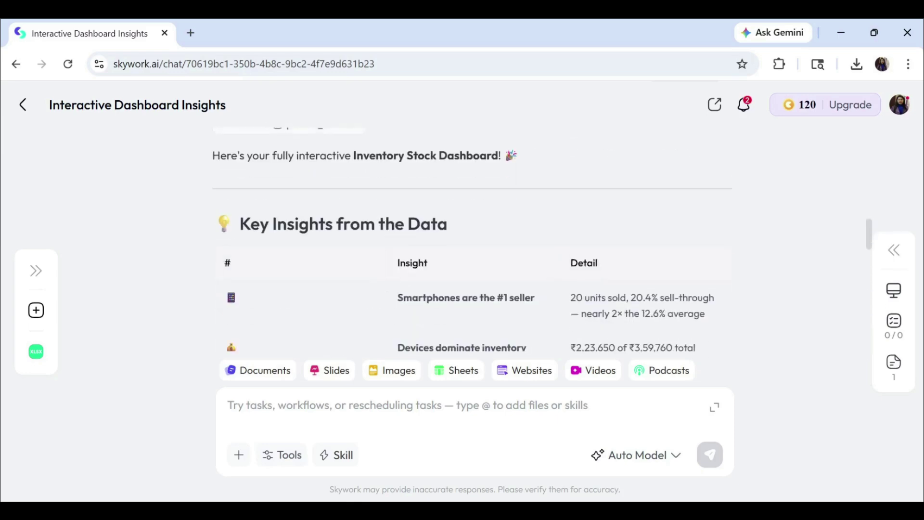
scroll(414, 260, up, 1)
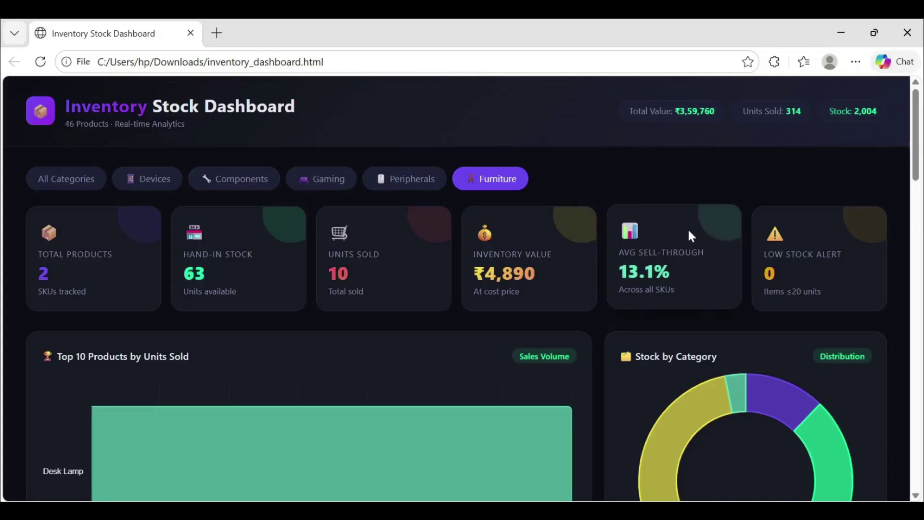
scroll(664, 307, down, 3)
scroll(664, 308, up, 3)
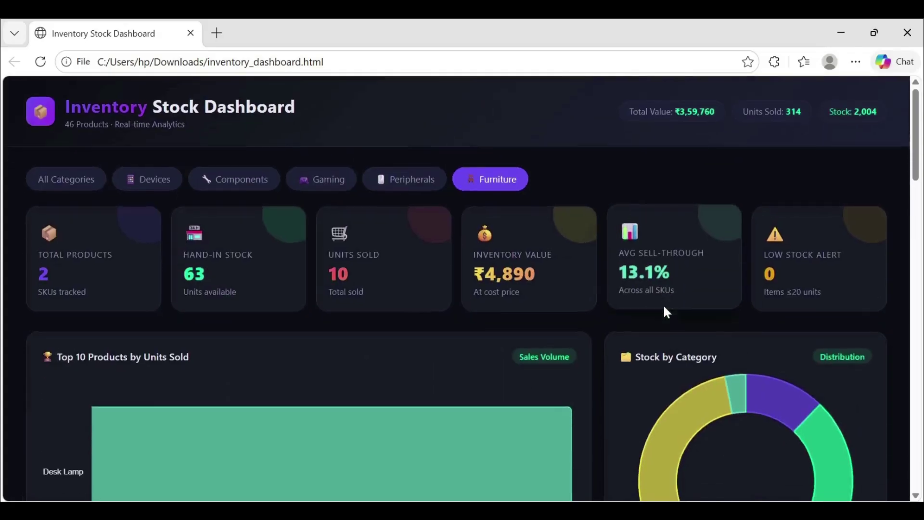